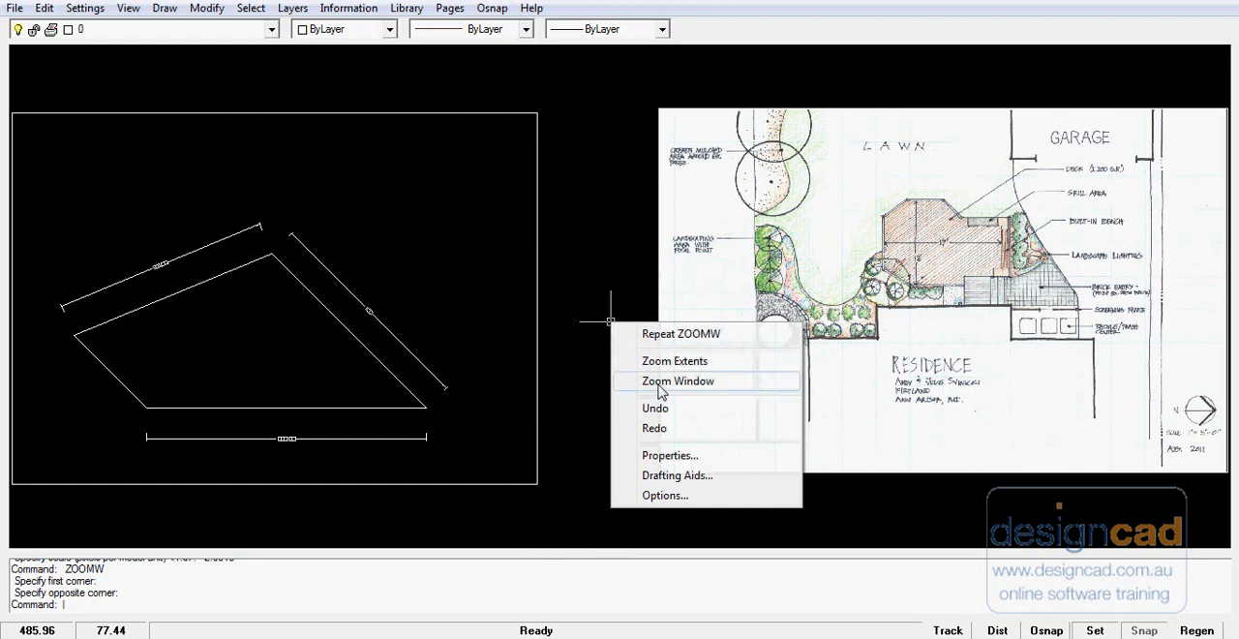
- Examine the deck's width and depth dimensions on the scanned landscape plan
click(677, 380)
click(858, 192)
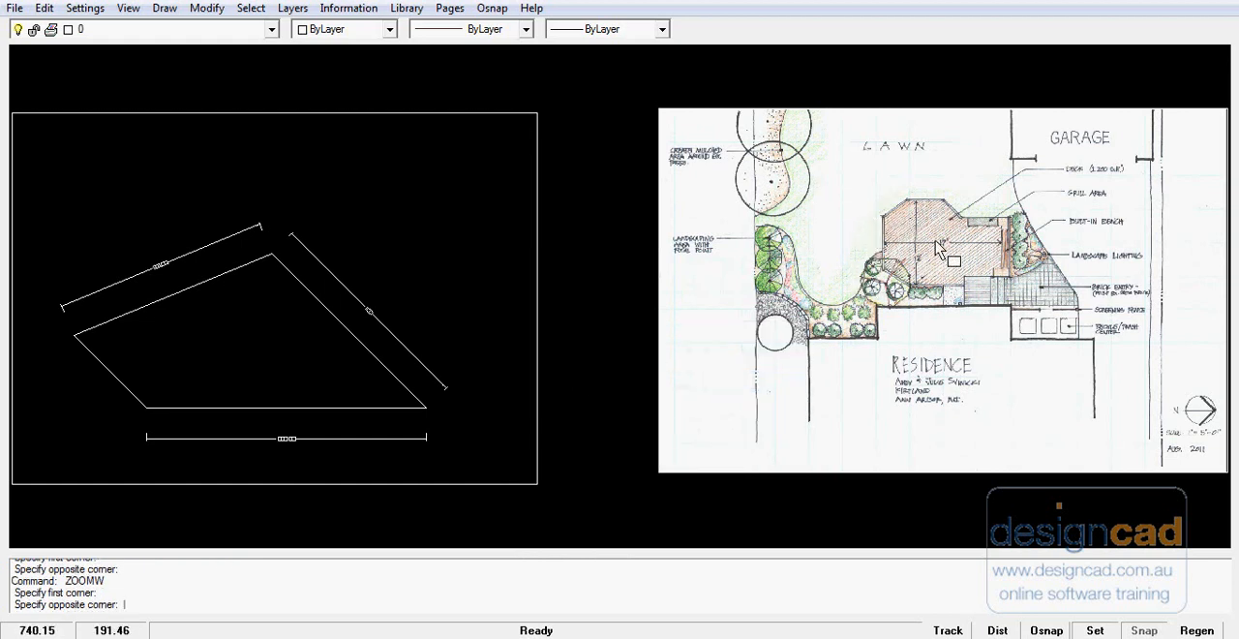
click(1023, 313)
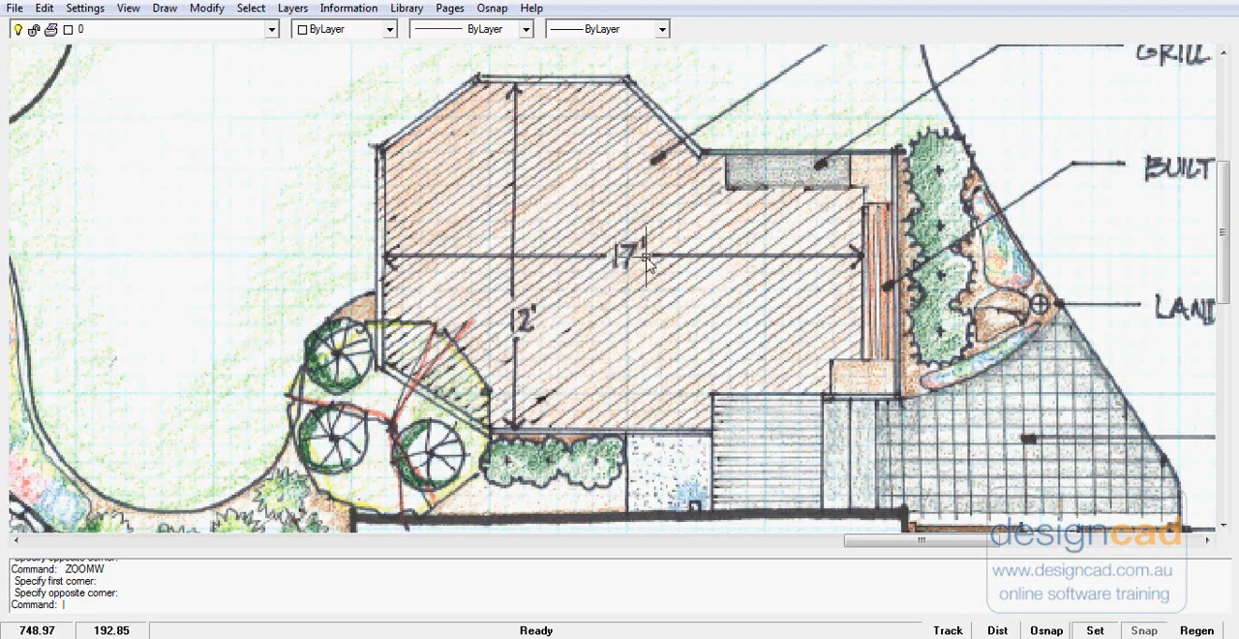
right_click(265, 183)
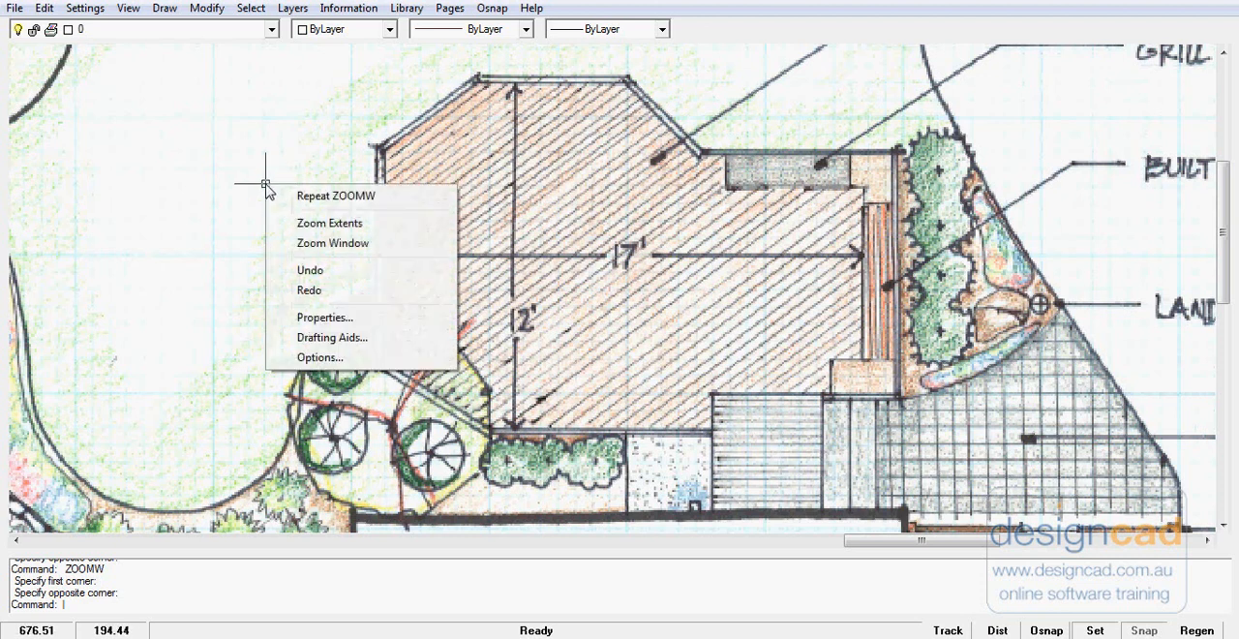
click(311, 228)
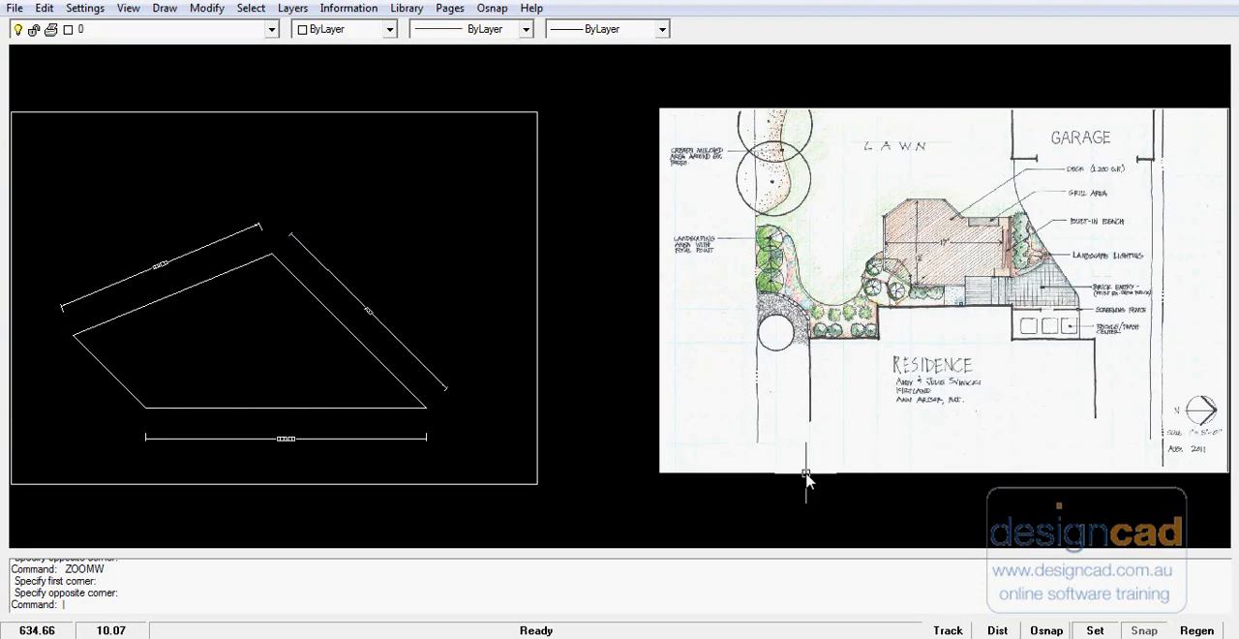
- Check the length of the quadrilateral's undimensioned lower-left side in its line properties
middle_drag(572, 392, 771, 355)
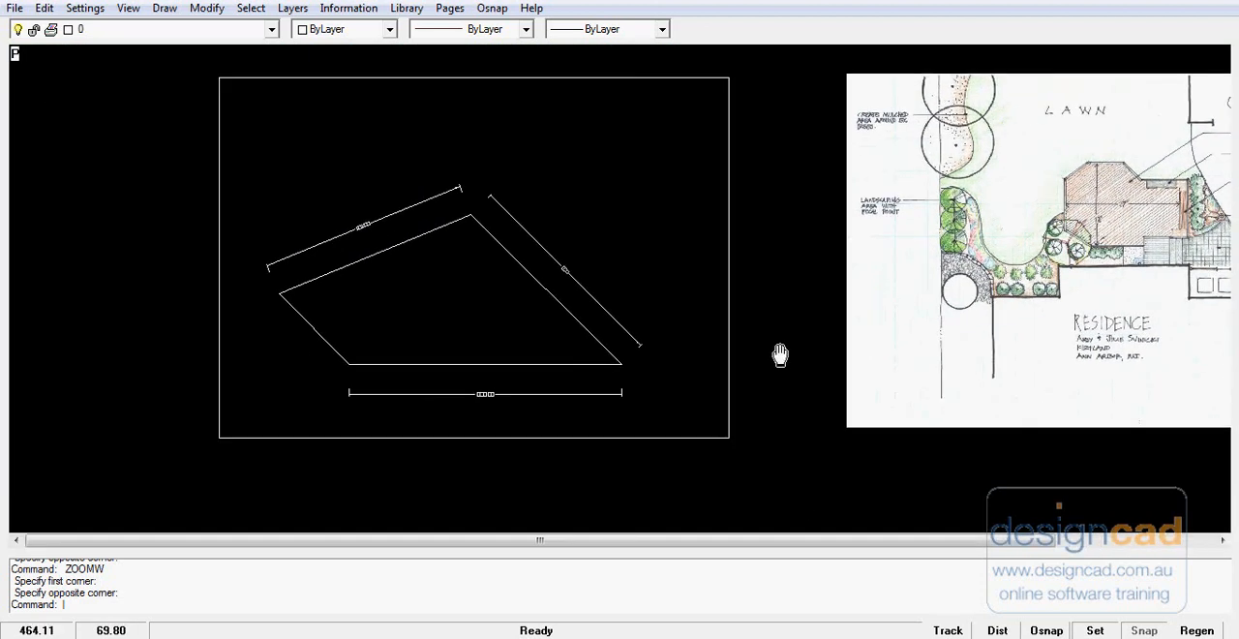
scroll(517, 276, up, 5)
middle_drag(514, 271, 583, 301)
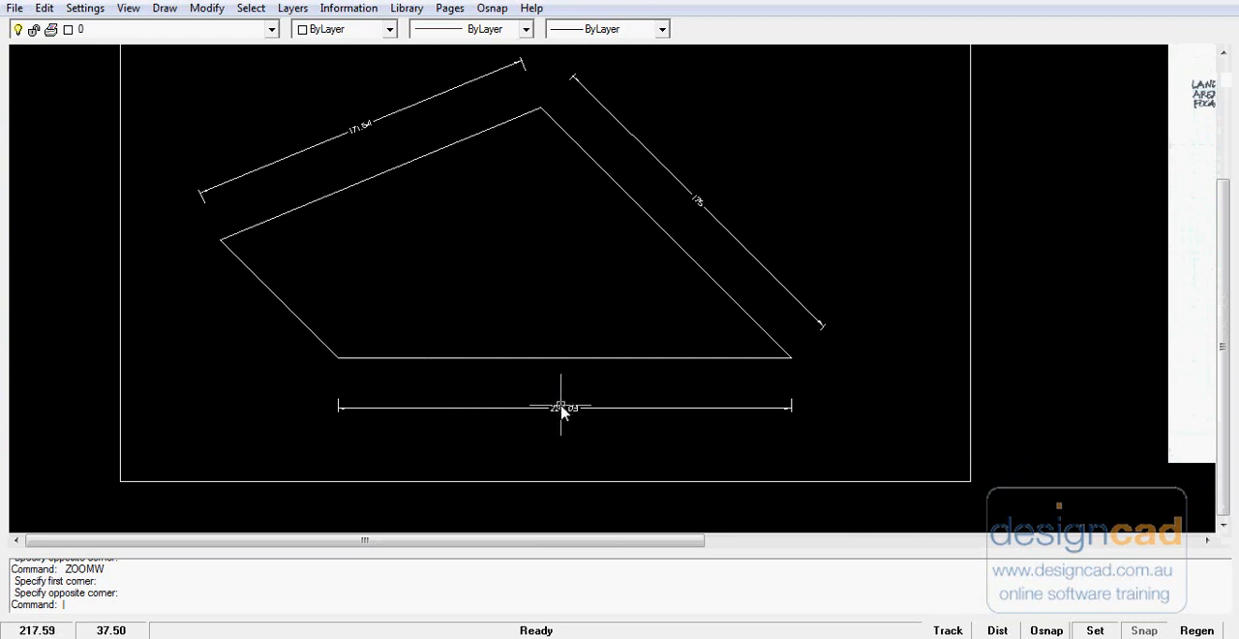
scroll(265, 300, up, 4)
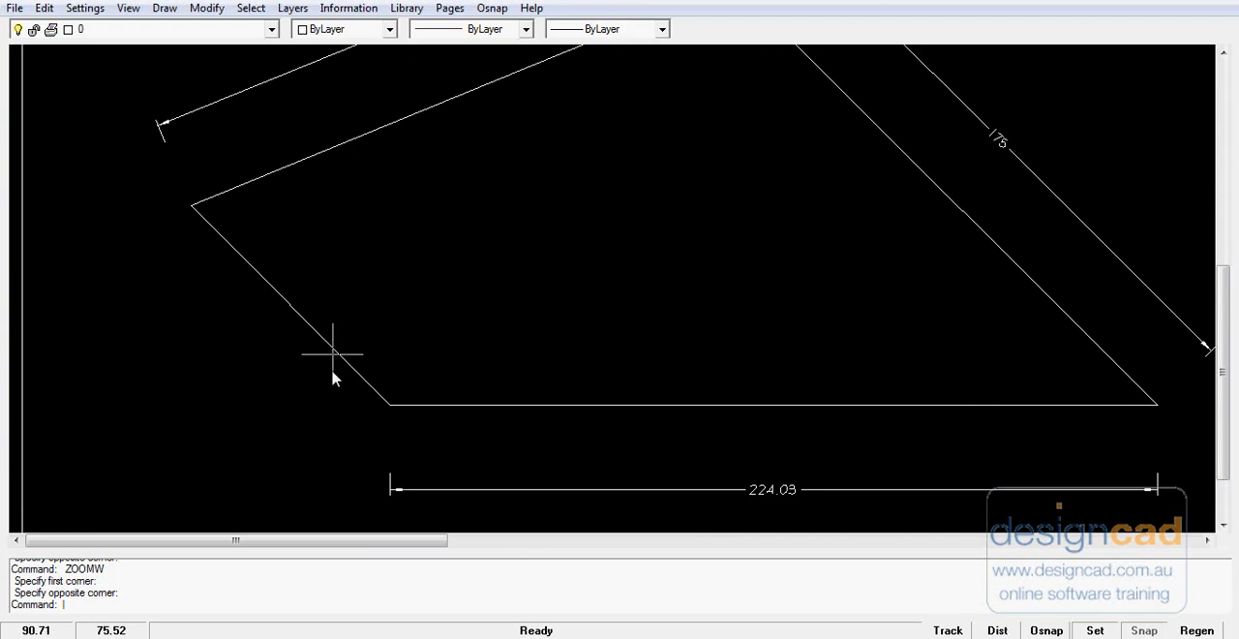
click(322, 340)
right_click(380, 287)
click(429, 318)
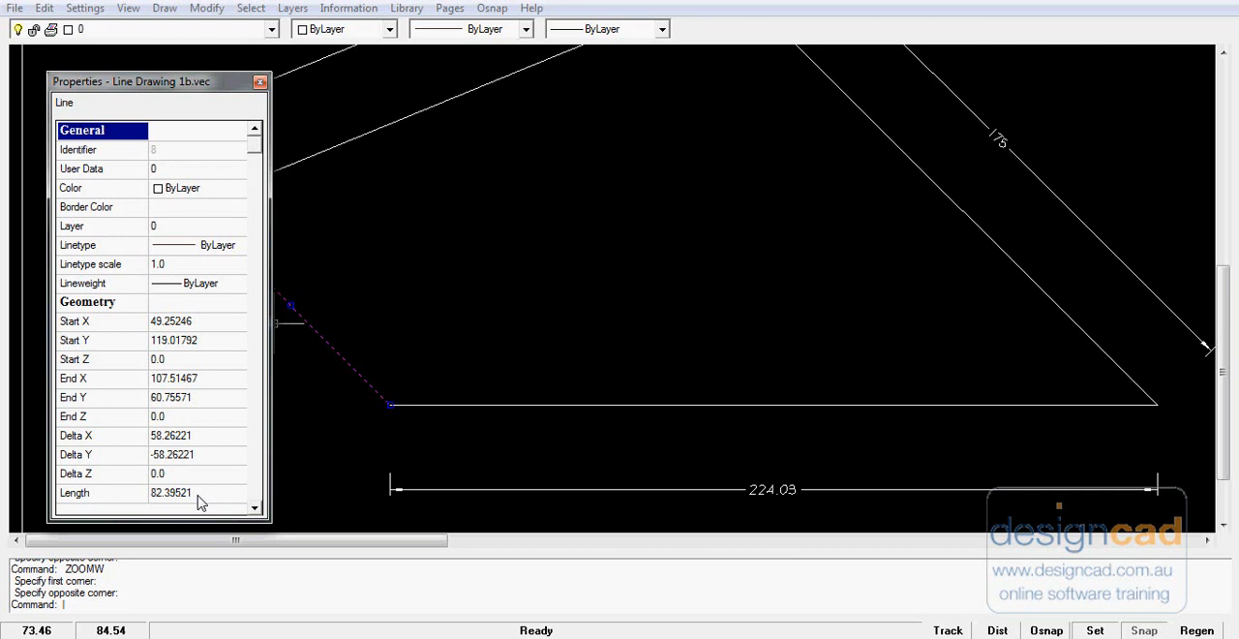
click(259, 84)
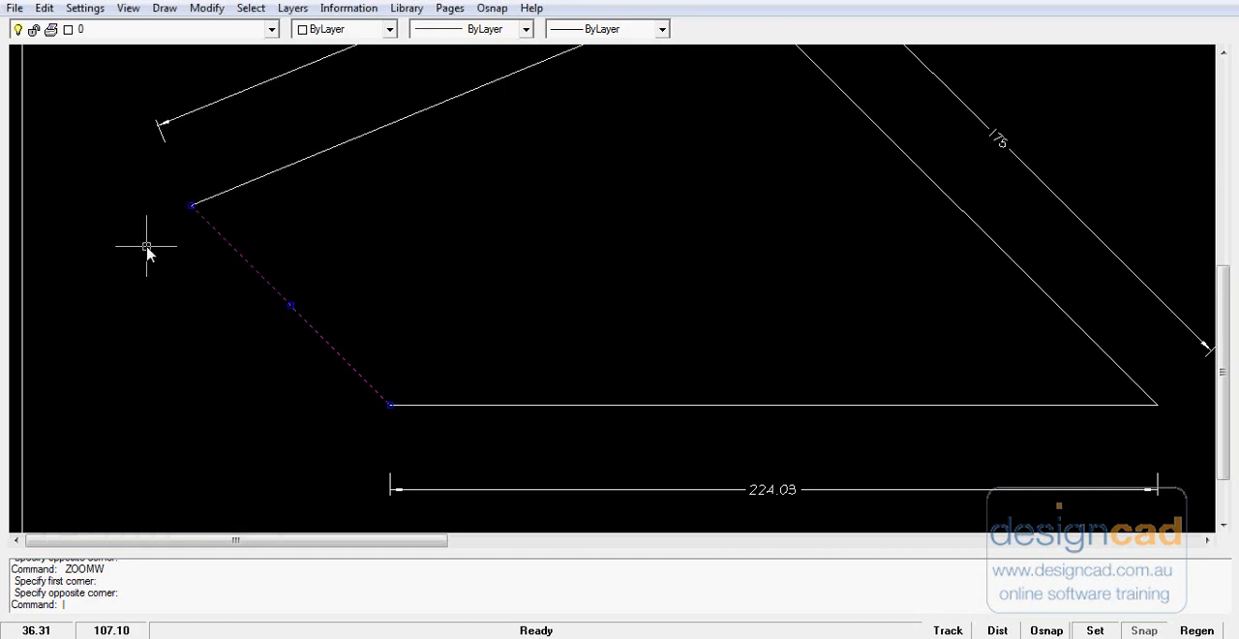
key(Escape)
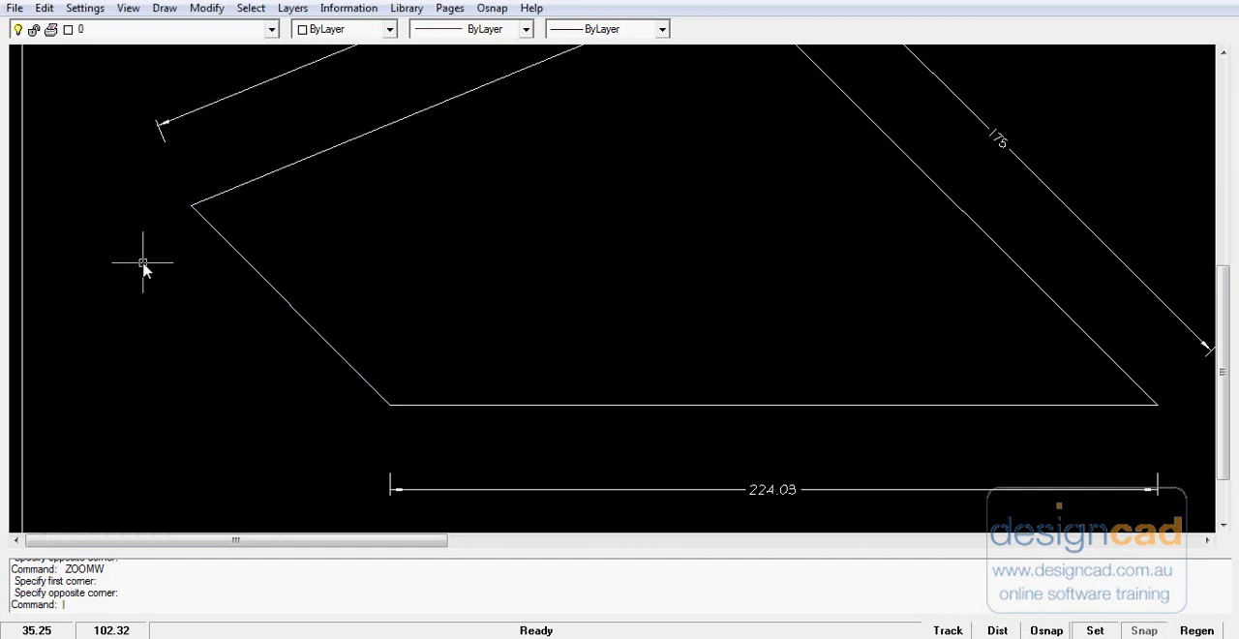
- Add an aligned dimension to the quadrilateral's lower-left side between its two endpoints, placed outside the shape
click(165, 7)
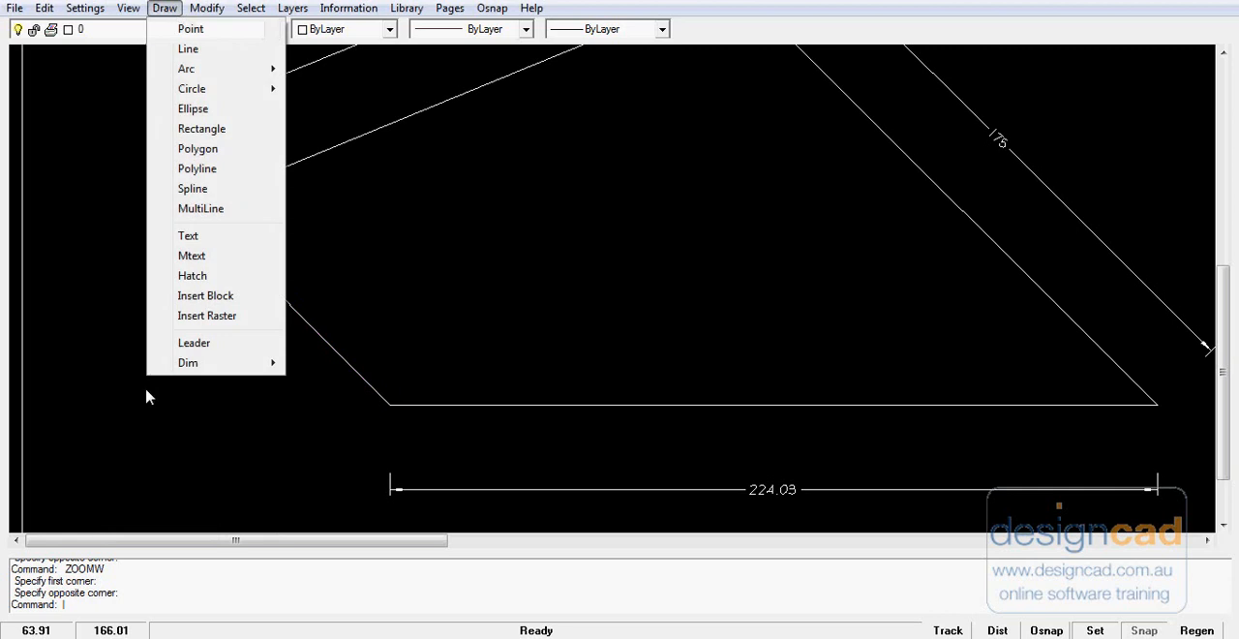
mouse_move(214, 363)
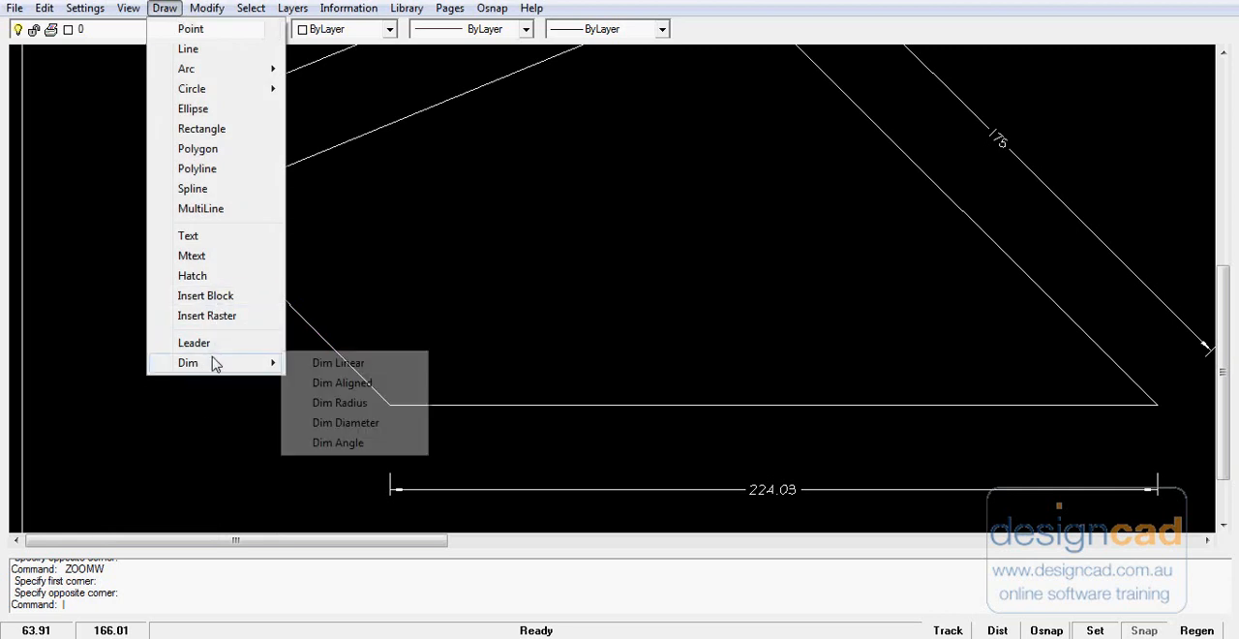
click(337, 385)
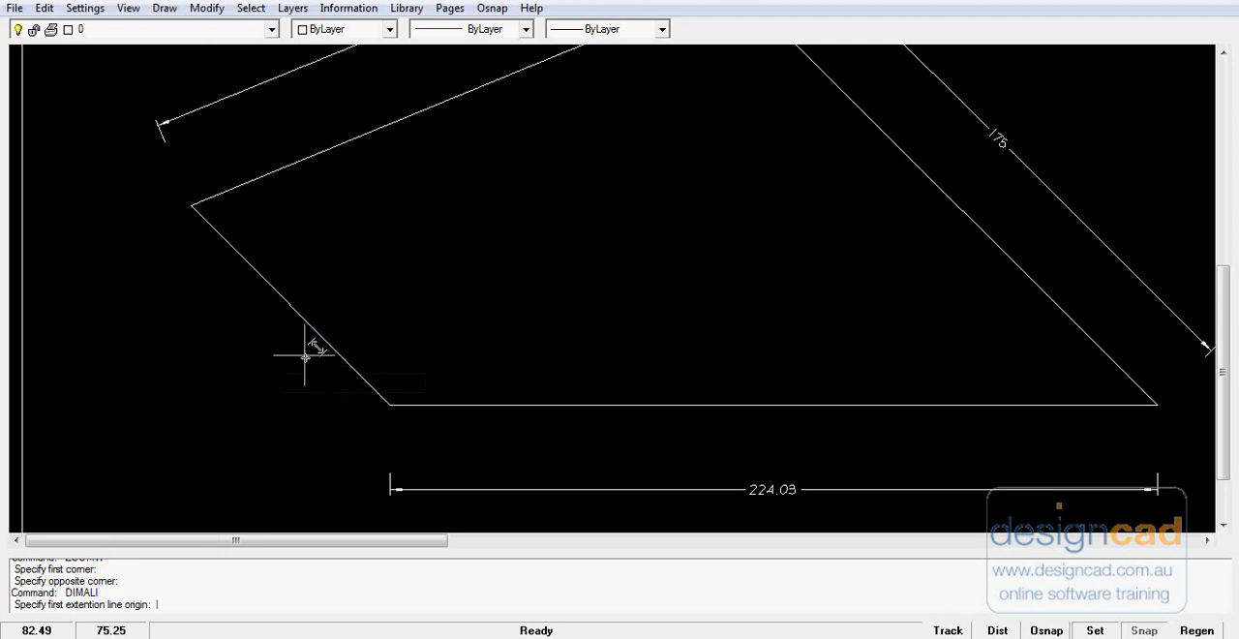
click(191, 205)
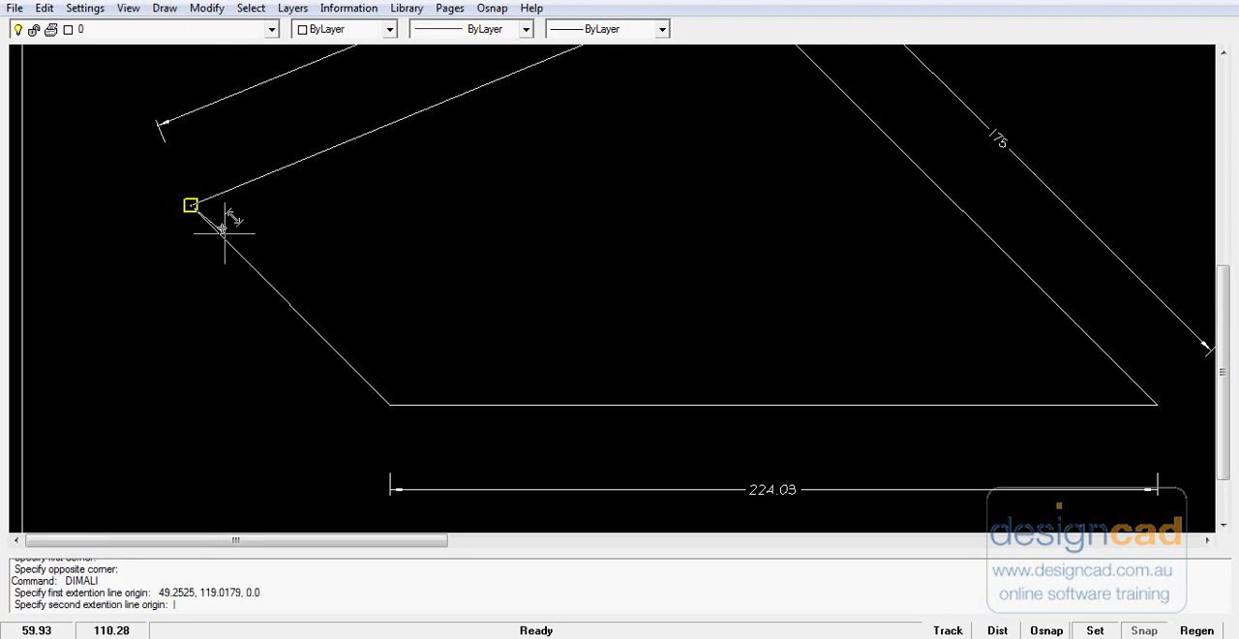
click(389, 405)
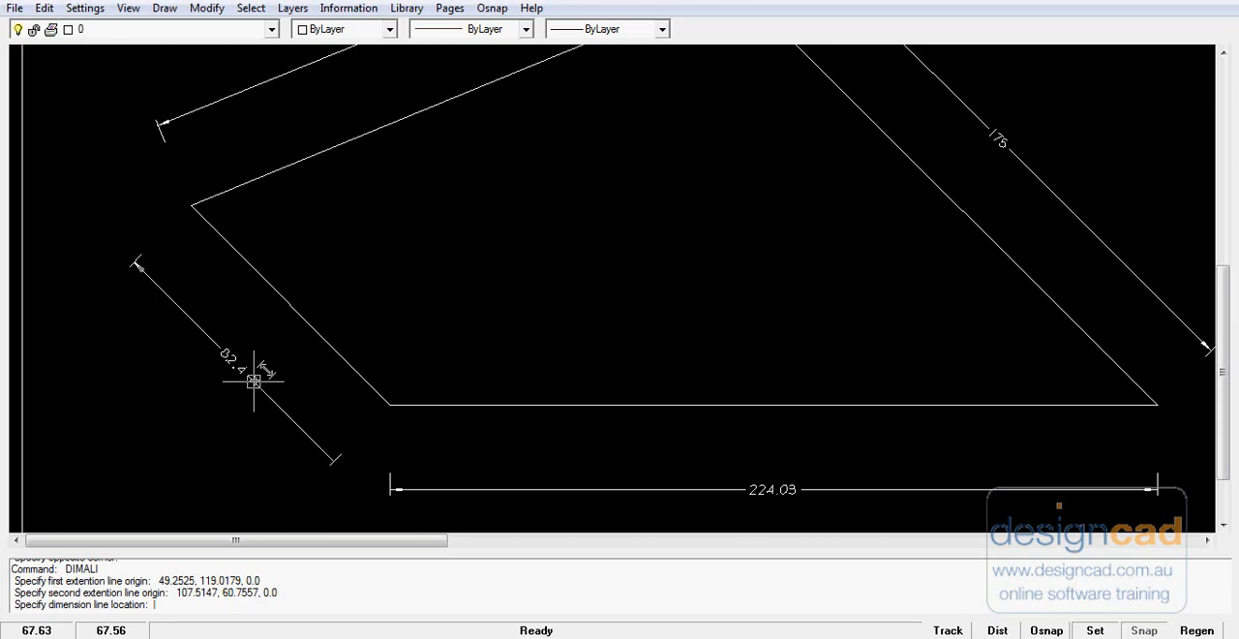
click(252, 381)
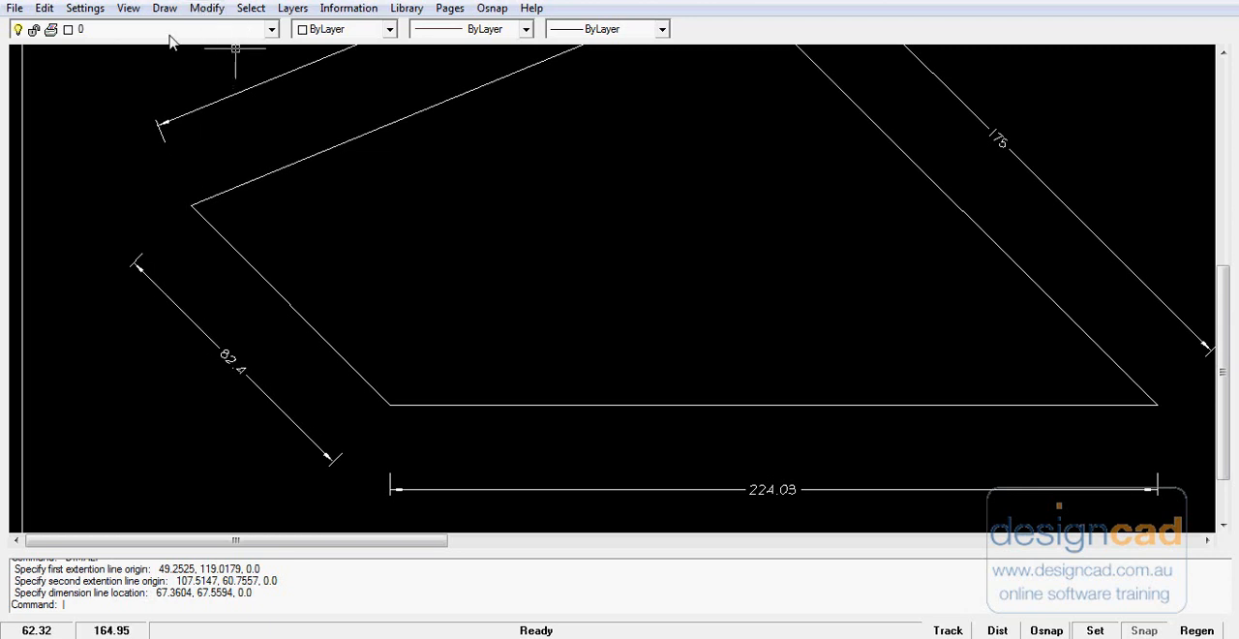
- Try the Above vertical text placement in the current dimension style, and set it back to Centered
click(84, 8)
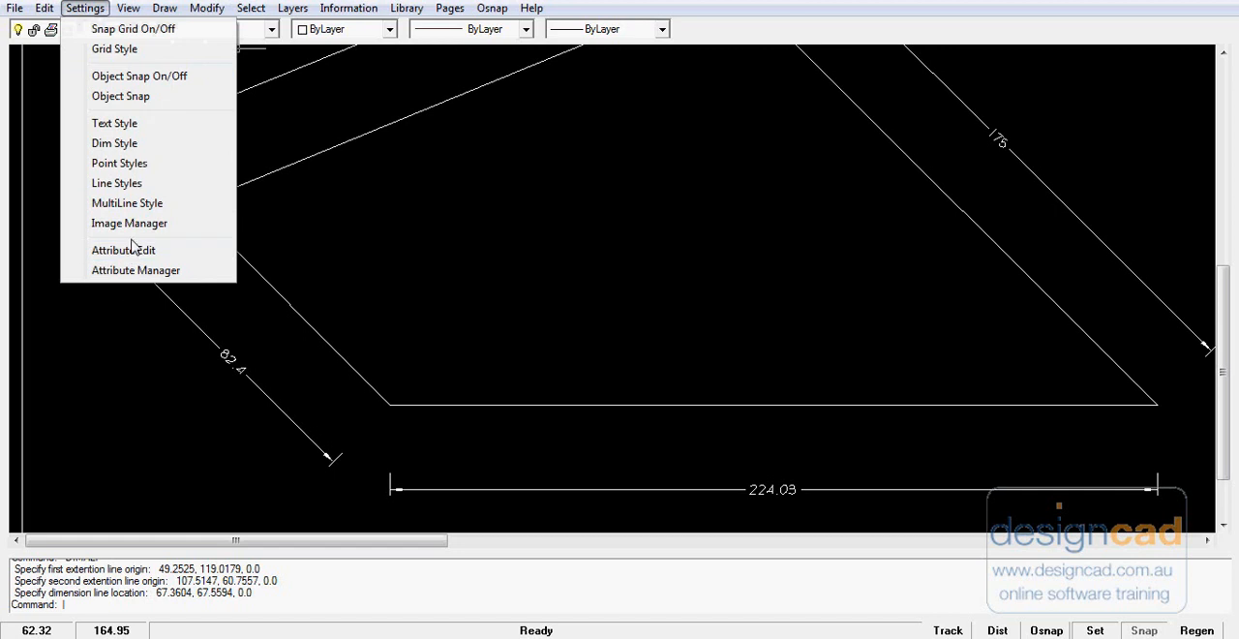
click(114, 143)
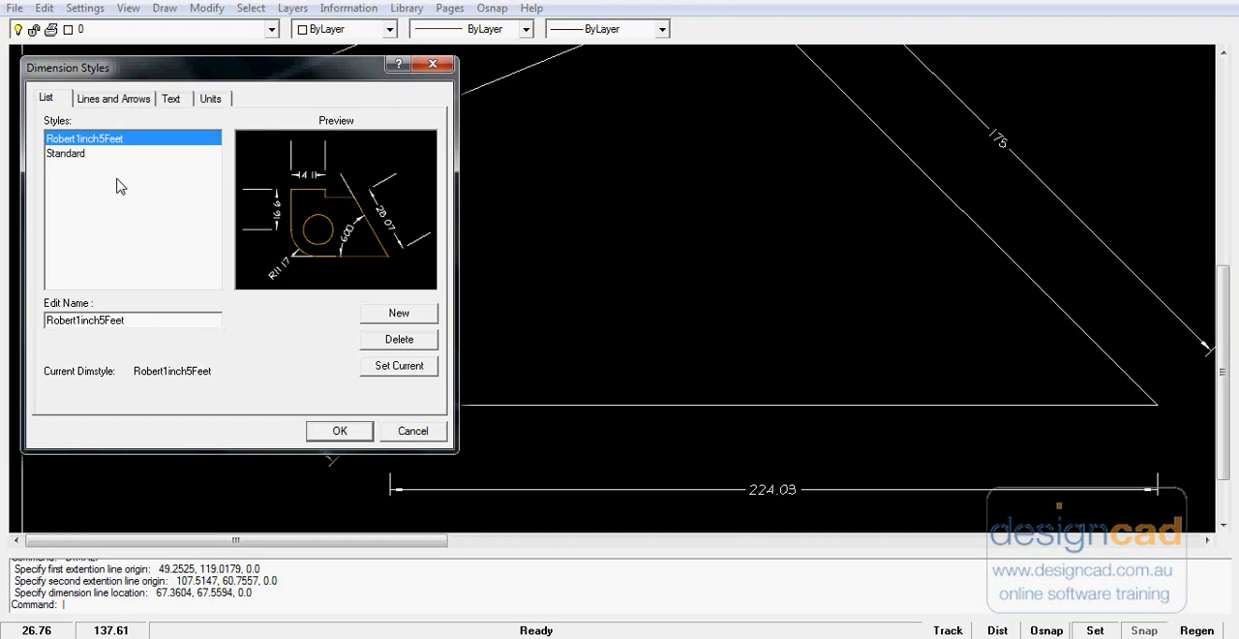
click(172, 100)
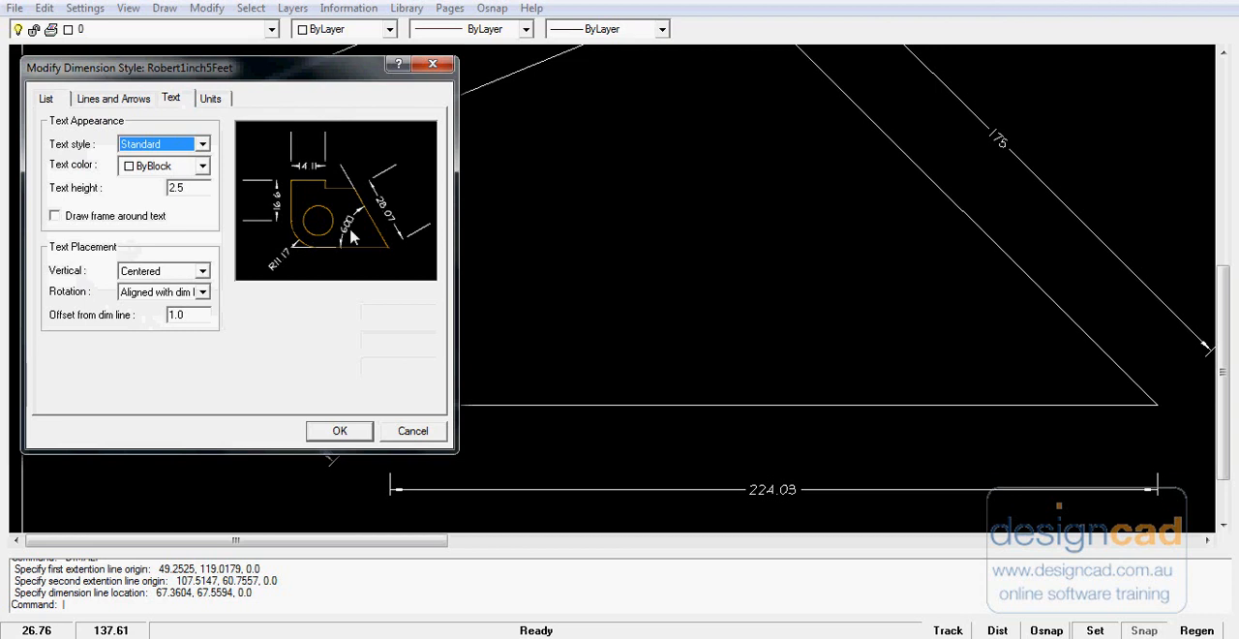
click(202, 271)
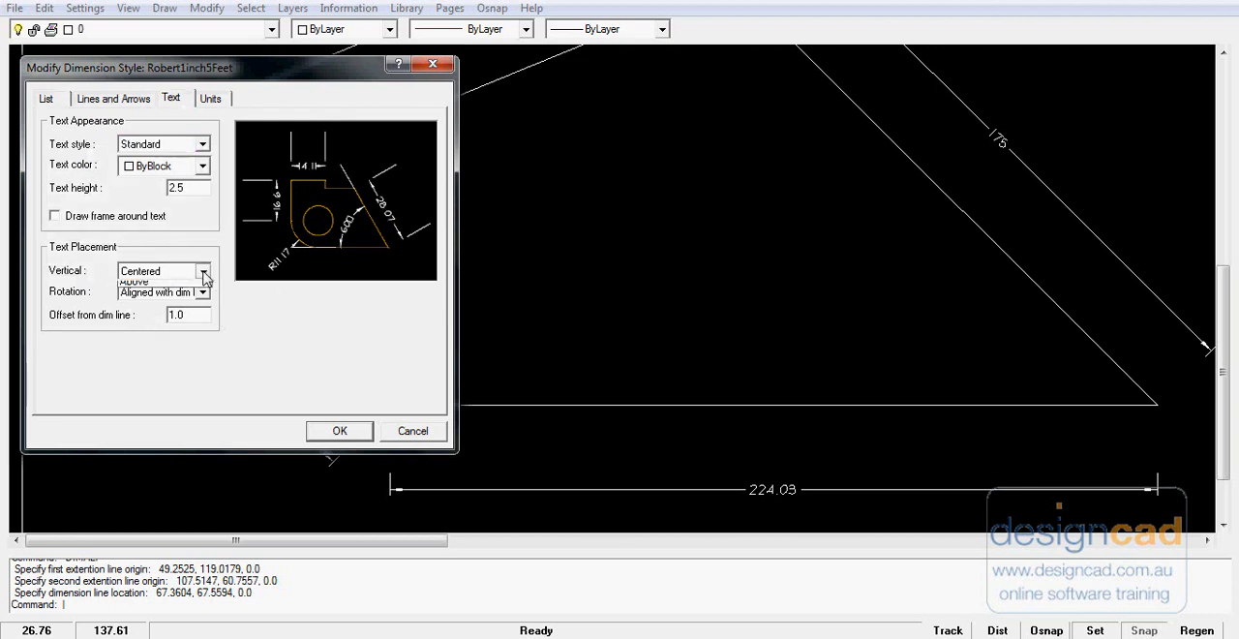
click(192, 300)
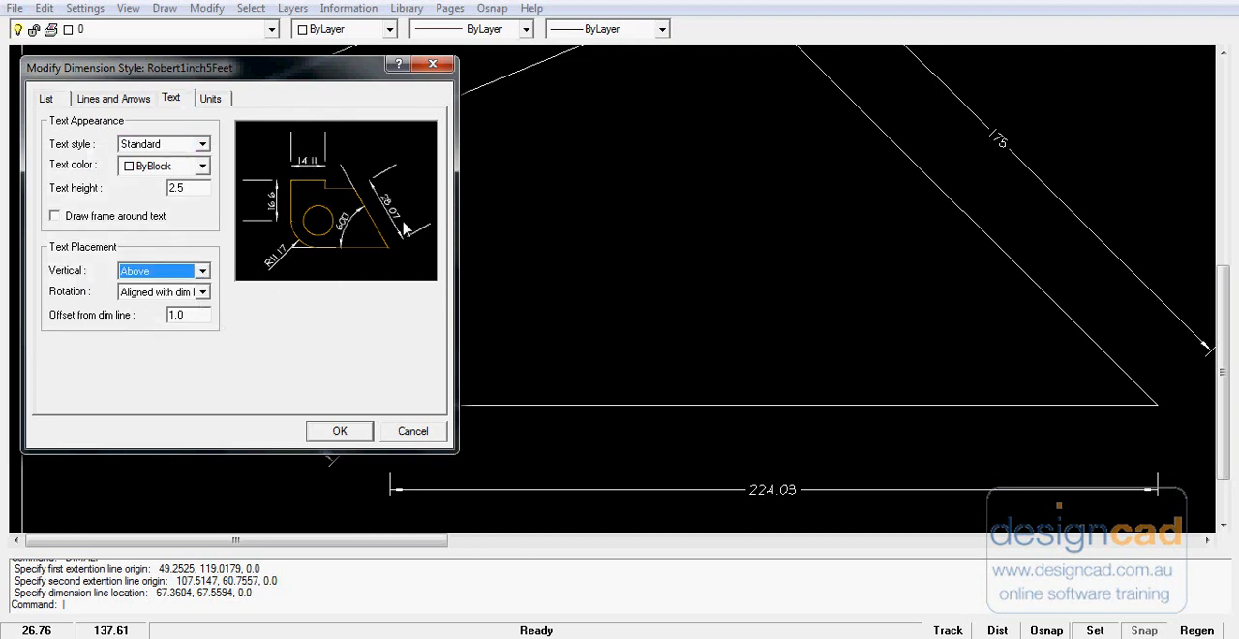
click(203, 271)
click(145, 288)
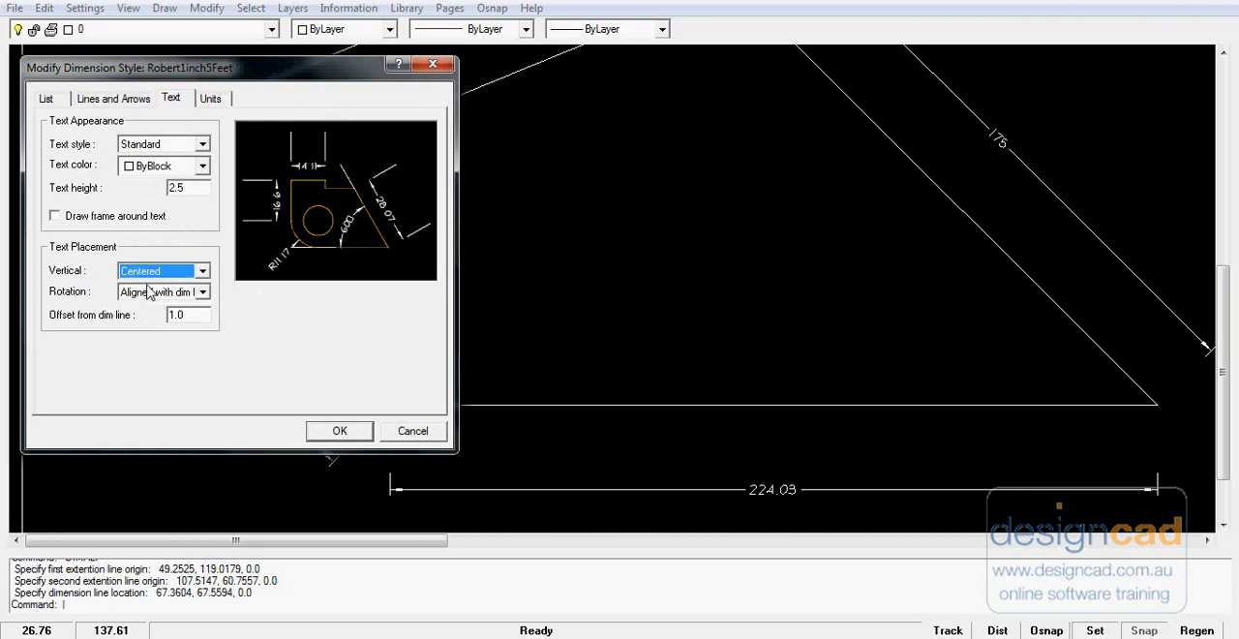
- Try Architectural tick arrowheads in the dimension style, set them back to Closed filled and accept the style
click(110, 98)
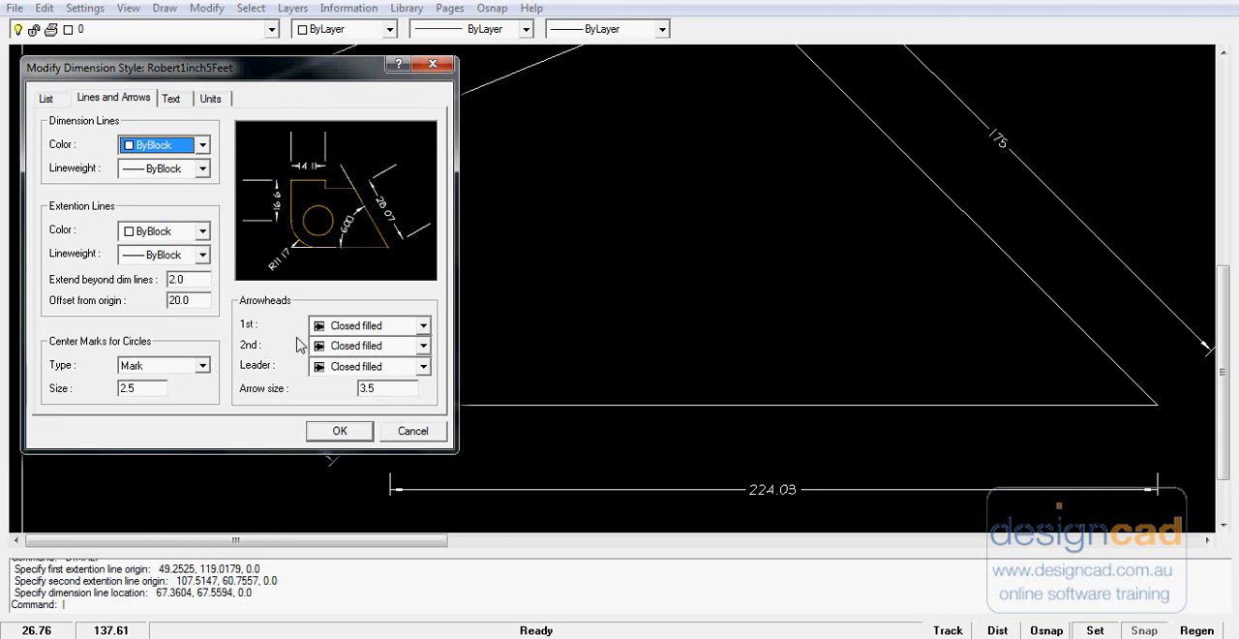
click(426, 330)
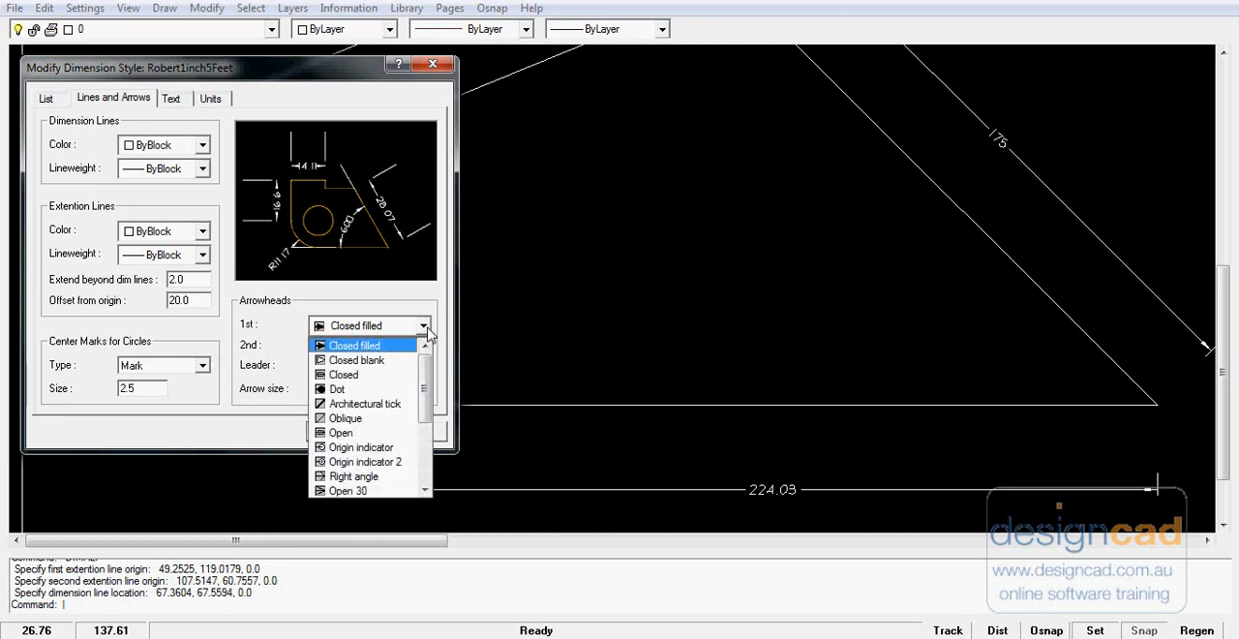
click(392, 404)
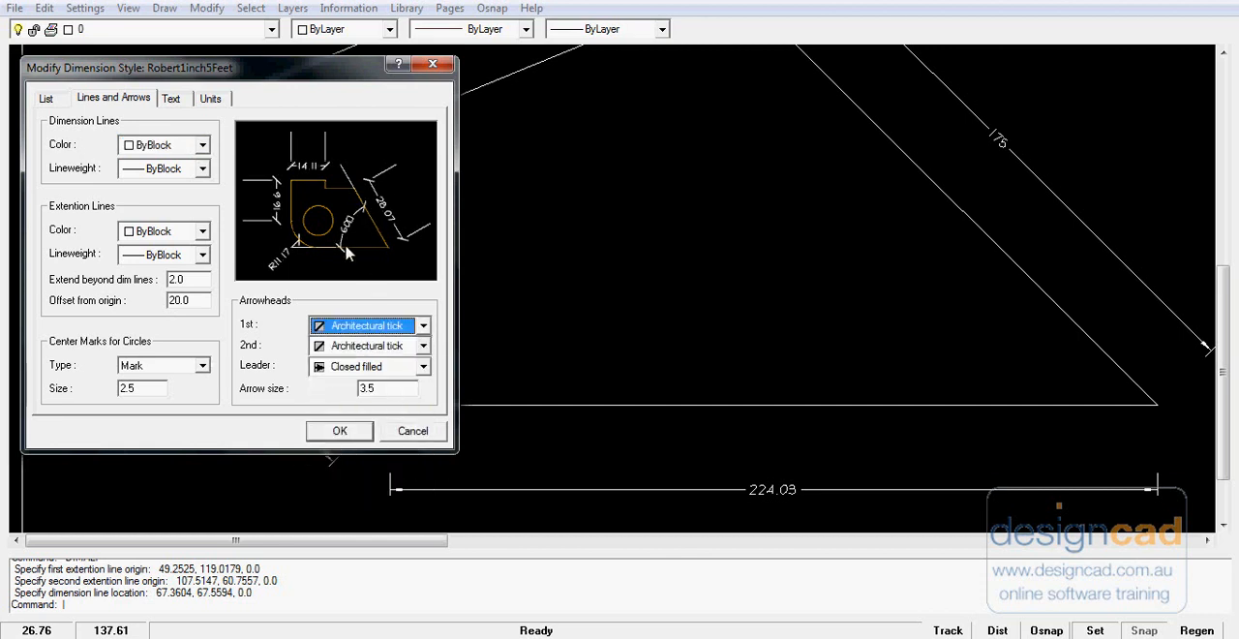
click(423, 326)
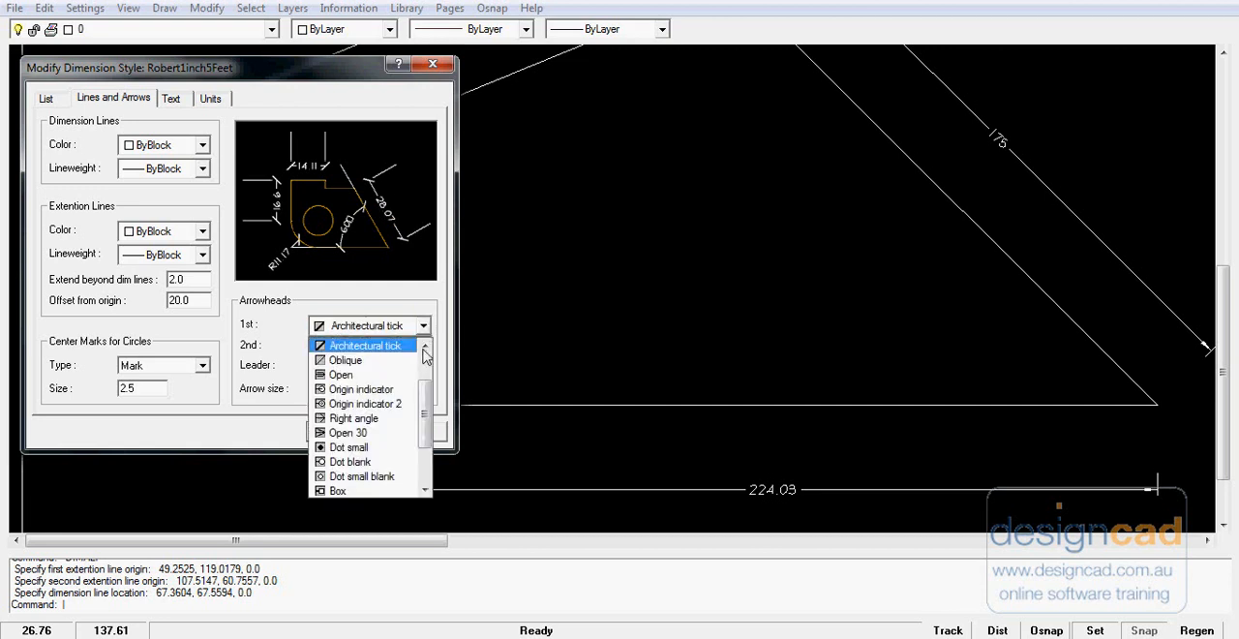
drag(422, 390, 420, 349)
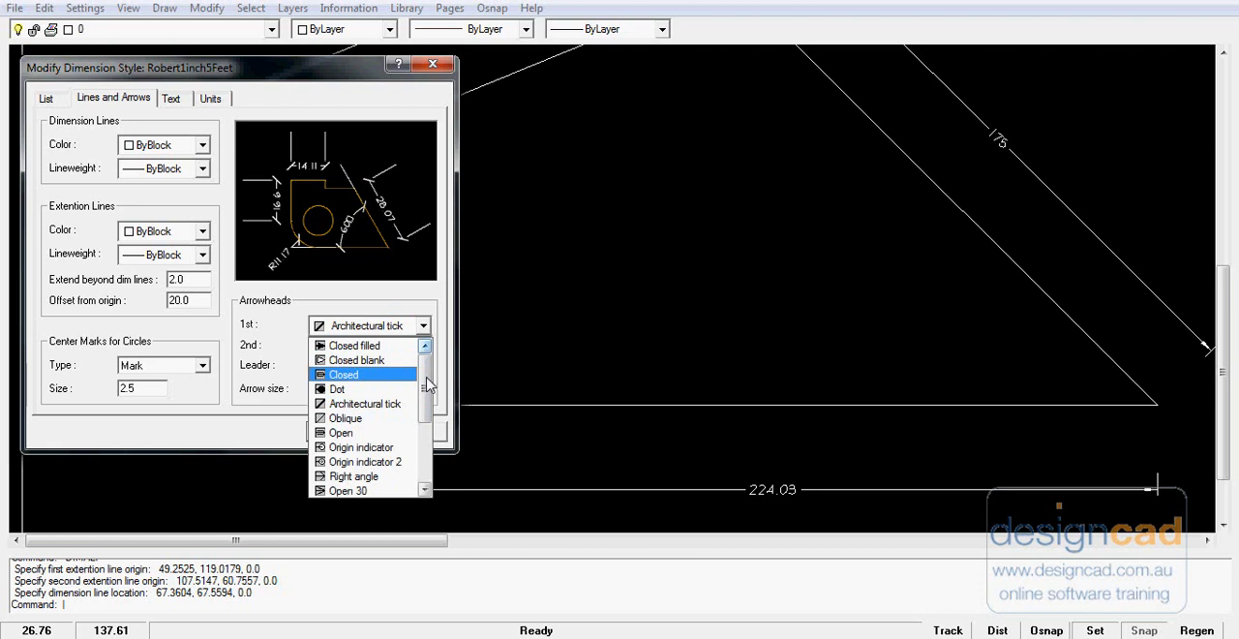
click(383, 347)
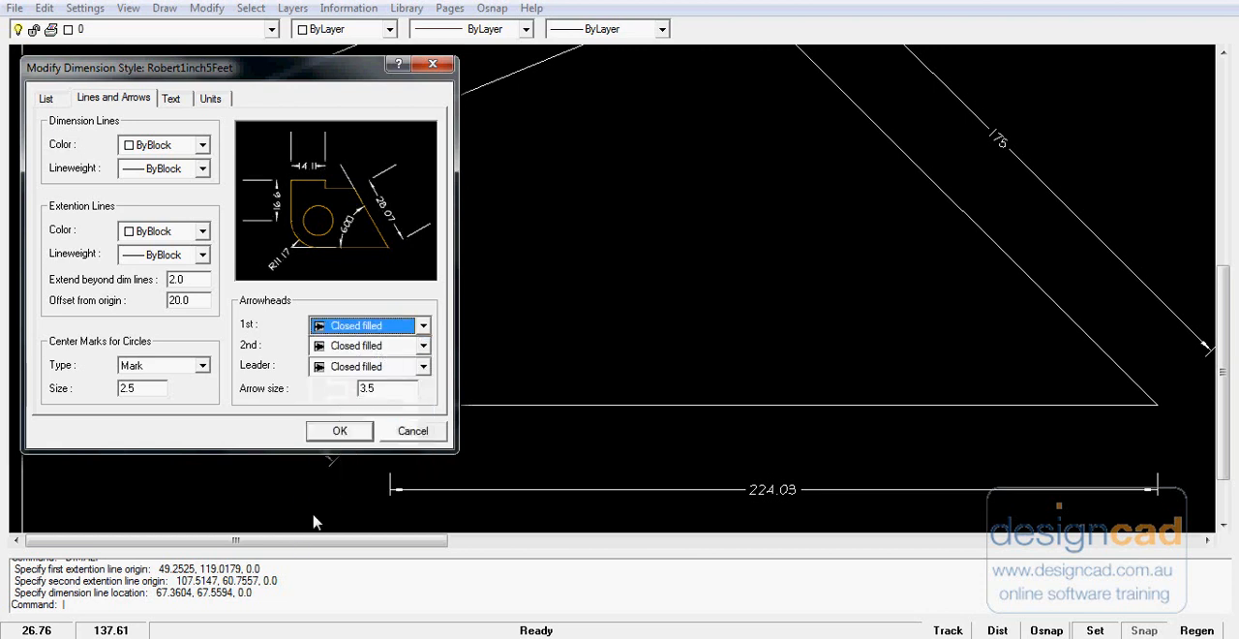
click(340, 430)
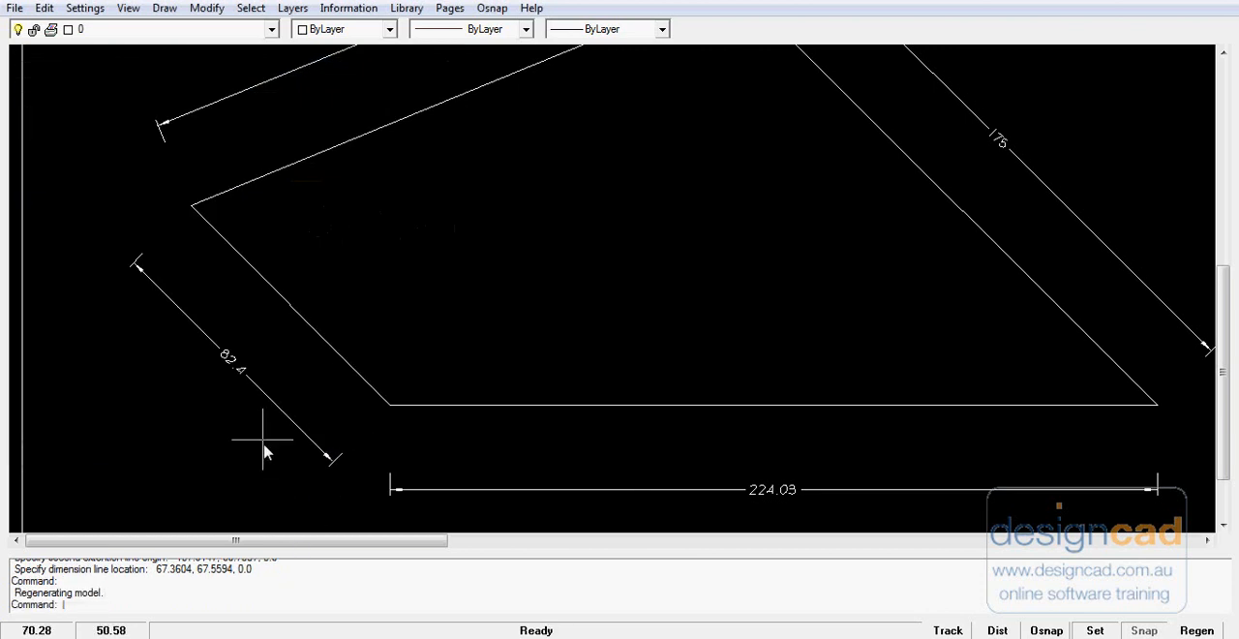